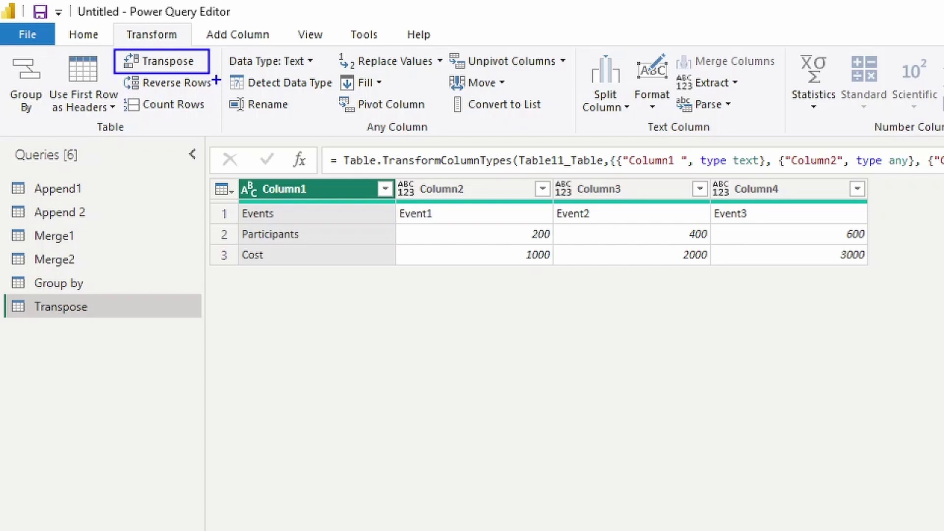
Transpose the event table in the Transpose query, swapping its rows and columns.
{"action": "left_click_drag", "start_coordinate": [217, 80], "coordinate": [223, 131]}
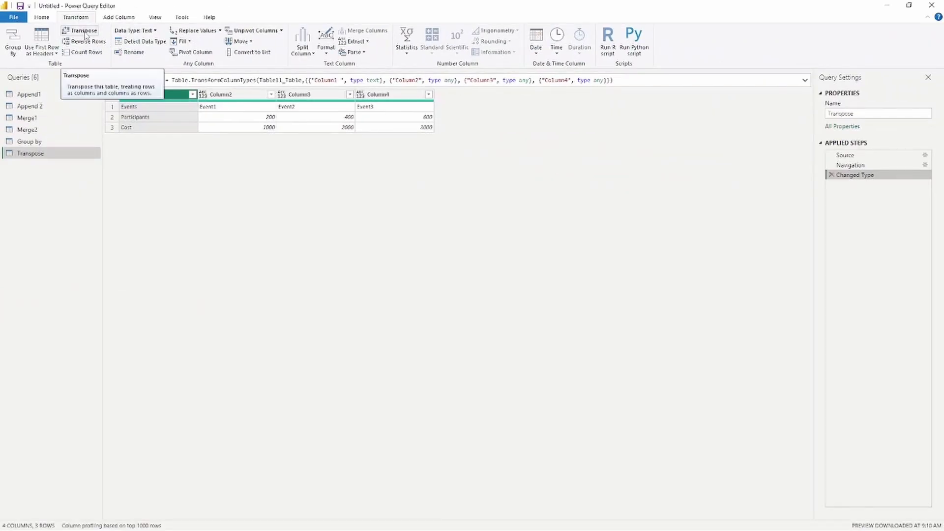
{"action": "left_click", "coordinate": [85, 33]}
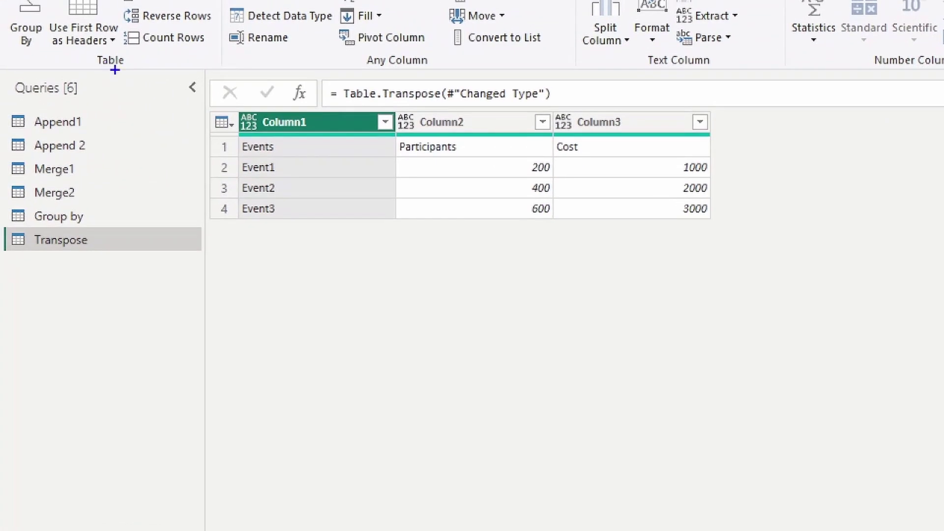
{"action": "mouse_move", "coordinate": [233, 136]}
{"action": "left_mouse_down"}
{"action": "mouse_move", "coordinate": [292, 198]}
{"action": "mouse_move", "coordinate": [388, 225]}
{"action": "left_mouse_up"}
{"action": "left_click_drag", "start_coordinate": [398, 135], "coordinate": [557, 229]}
{"action": "left_click_drag", "start_coordinate": [555, 134], "coordinate": [714, 230]}
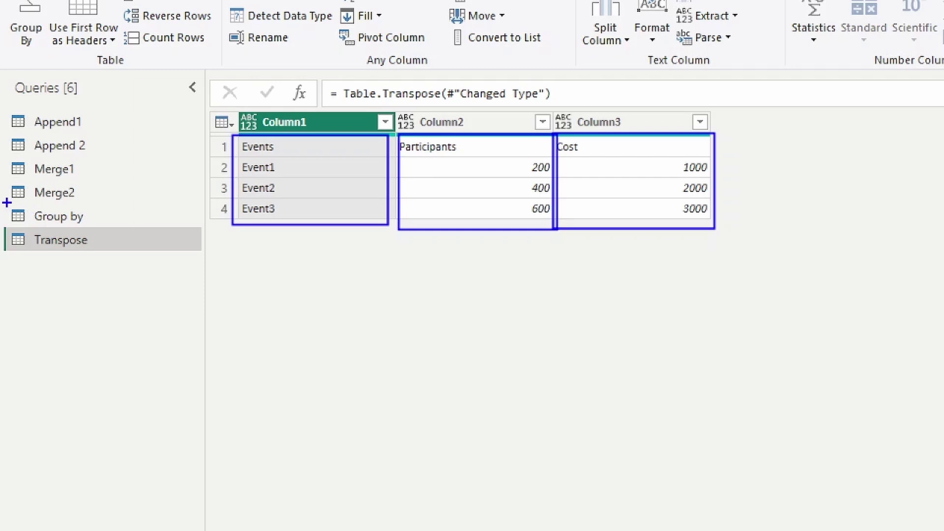
Open the Group by query and examine the values in its Country column.
{"action": "mouse_move", "coordinate": [7, 202]}
{"action": "left_mouse_down"}
{"action": "mouse_move", "coordinate": [93, 229]}
{"action": "mouse_move", "coordinate": [172, 226]}
{"action": "left_mouse_up"}
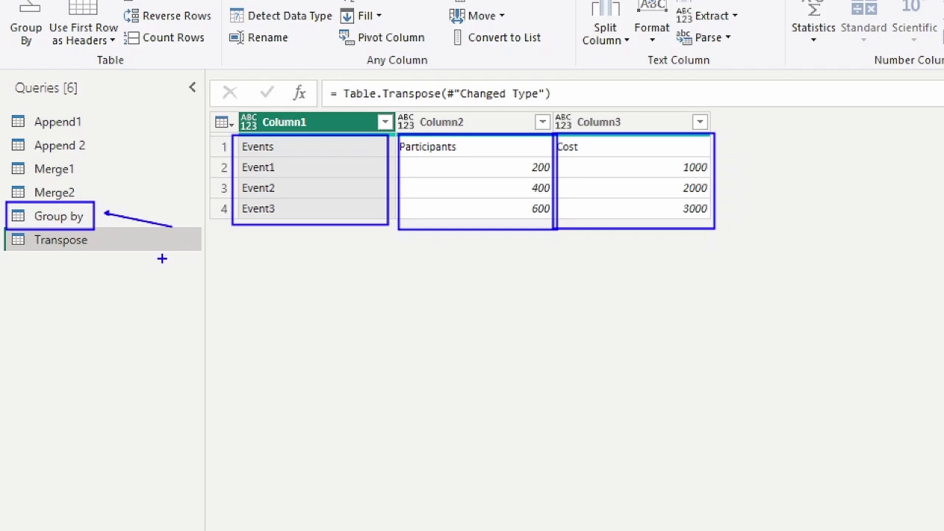
{"action": "key", "text": "Escape"}
{"action": "left_click", "coordinate": [36, 143]}
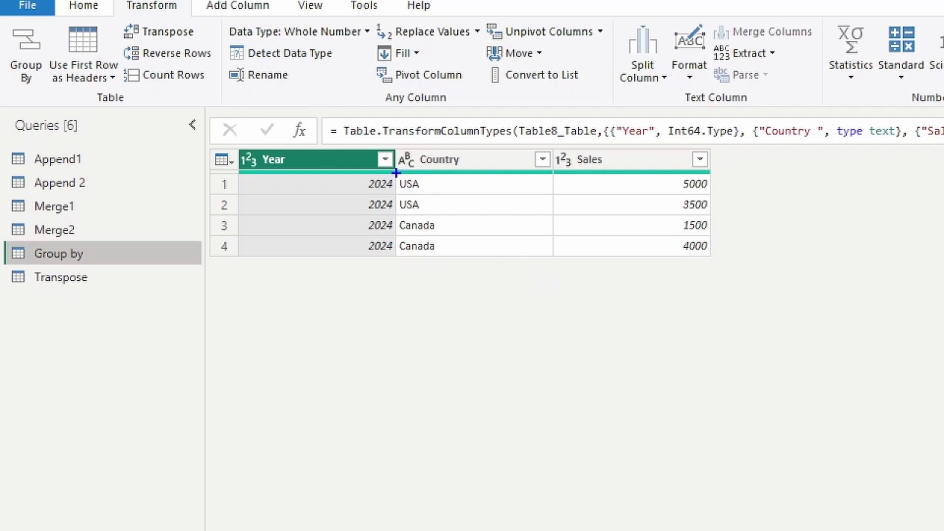
{"action": "mouse_move", "coordinate": [396, 173]}
{"action": "left_mouse_down"}
{"action": "mouse_move", "coordinate": [441, 209]}
{"action": "mouse_move", "coordinate": [418, 235]}
{"action": "mouse_move", "coordinate": [445, 261]}
{"action": "left_mouse_up"}
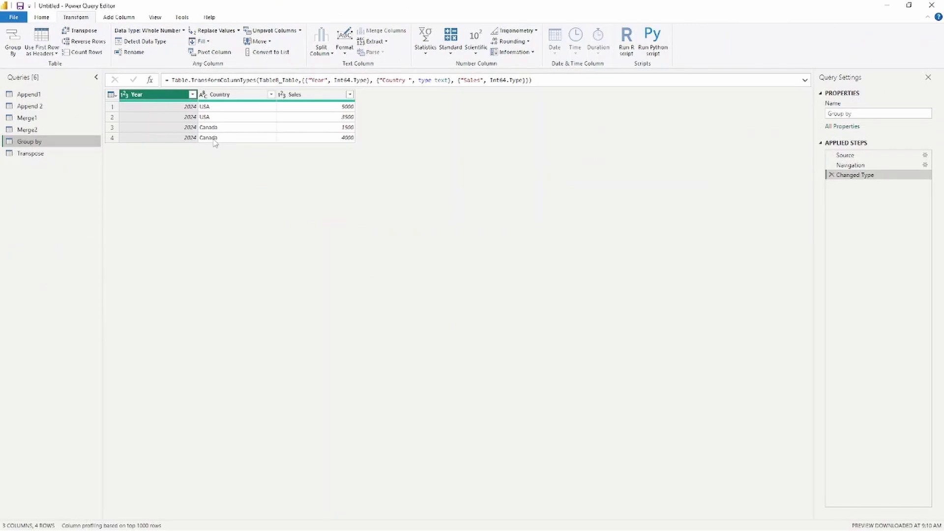
Start a basic Group By on the Country column and name the new column Sum of Sales.
{"action": "right_click", "coordinate": [227, 96]}
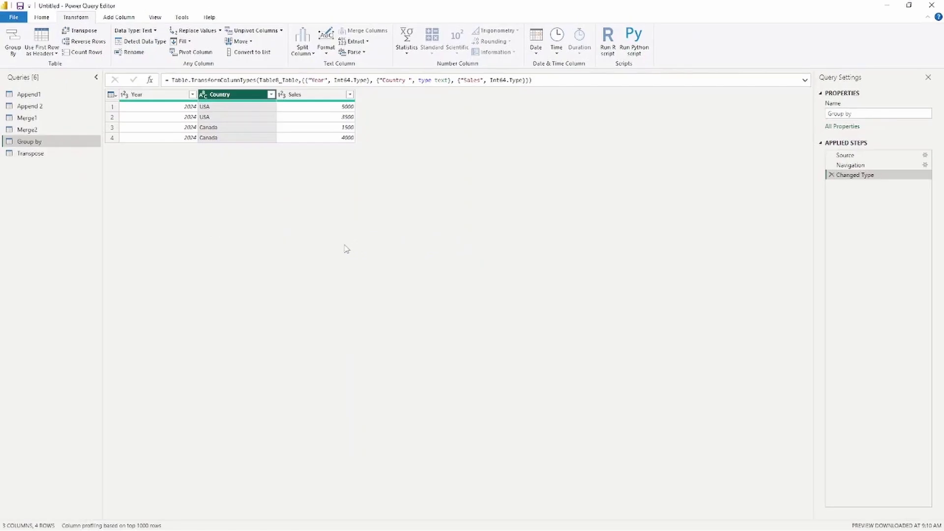
{"action": "right_click", "coordinate": [238, 98]}
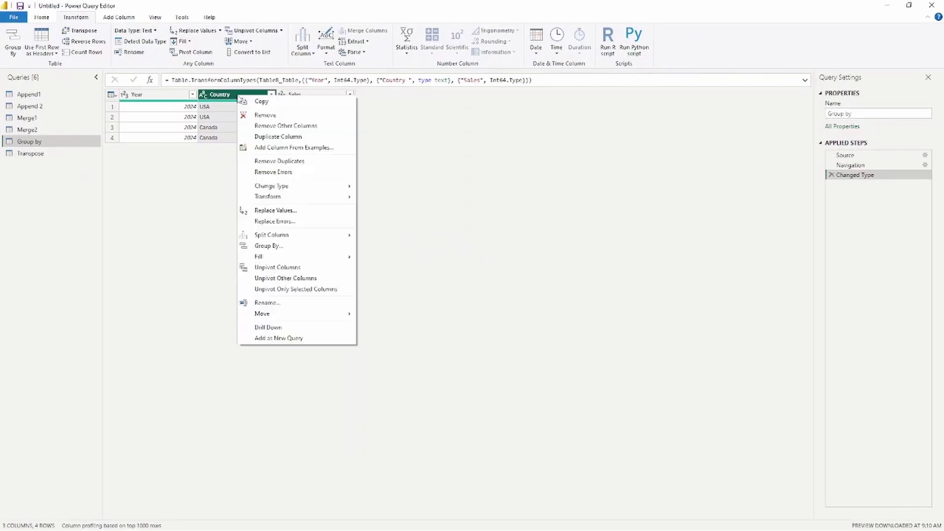
{"action": "left_click", "coordinate": [289, 246]}
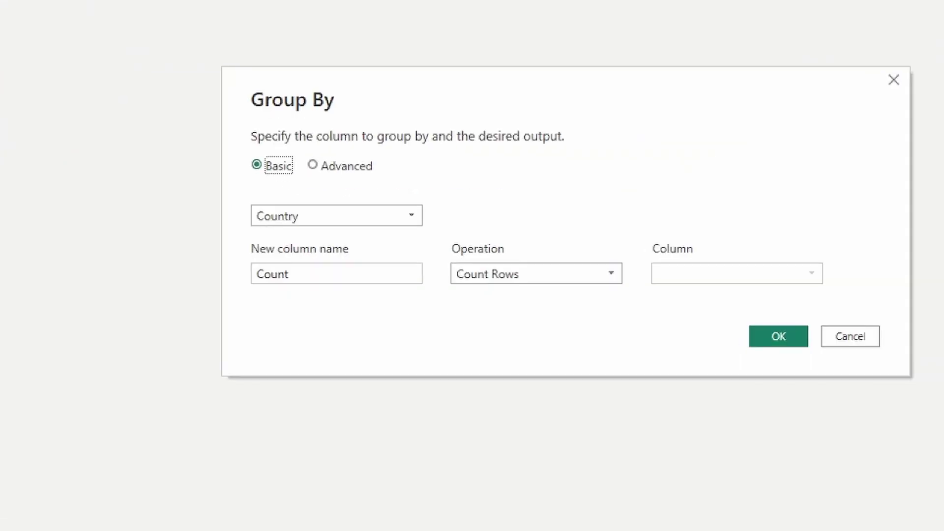
{"action": "left_click_drag", "start_coordinate": [234, 196], "coordinate": [425, 230]}
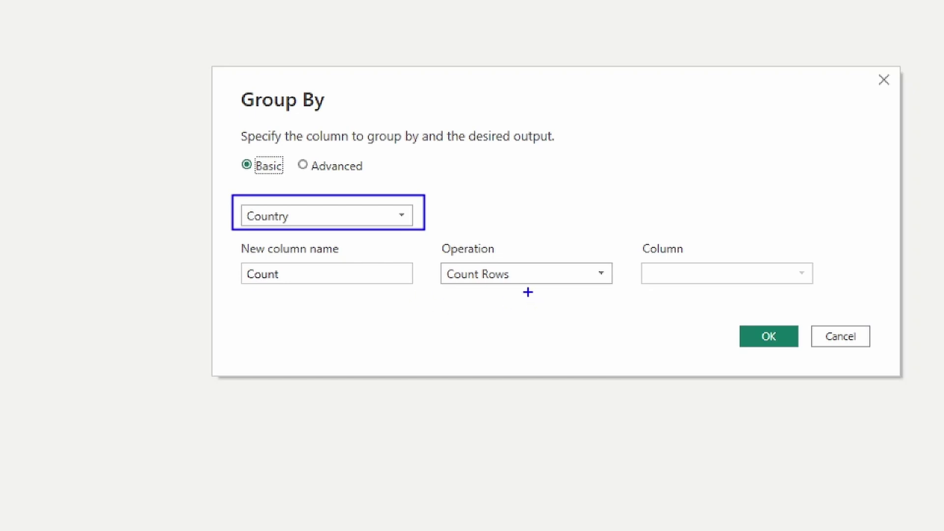
{"action": "left_click_drag", "start_coordinate": [528, 292], "coordinate": [534, 340]}
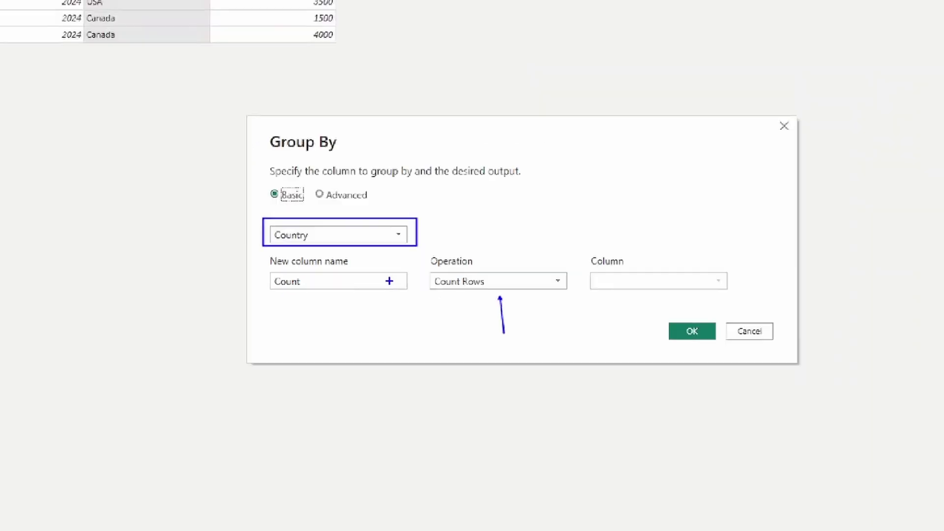
{"action": "double_click", "coordinate": [245, 273]}
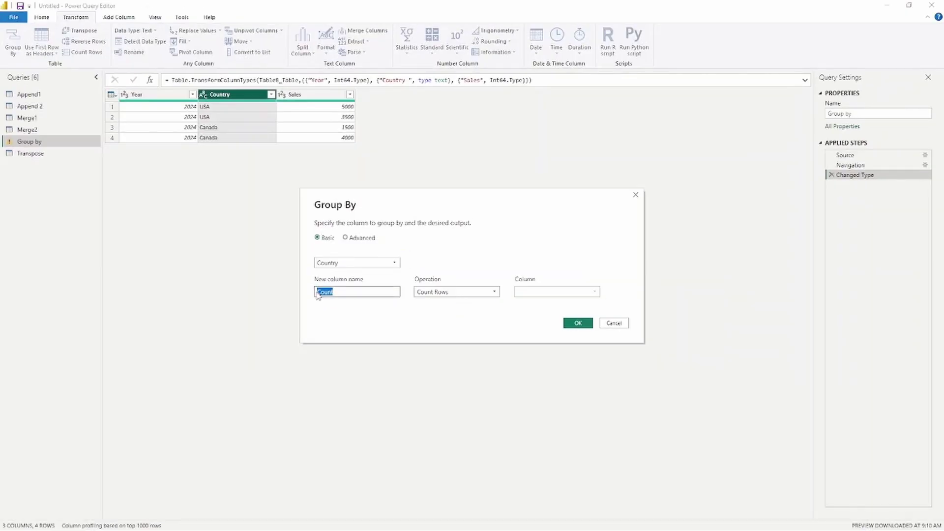
{"action": "type", "text": "Sum of Sales"}
Set the grouping operation to Sum on the Sales column and apply the grouping.
{"action": "left_click", "coordinate": [495, 293]}
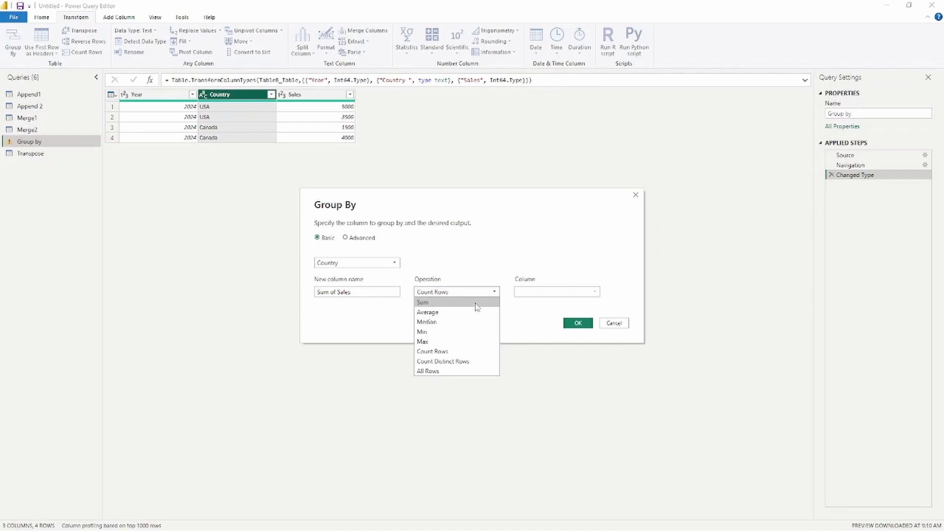
{"action": "left_click", "coordinate": [476, 304]}
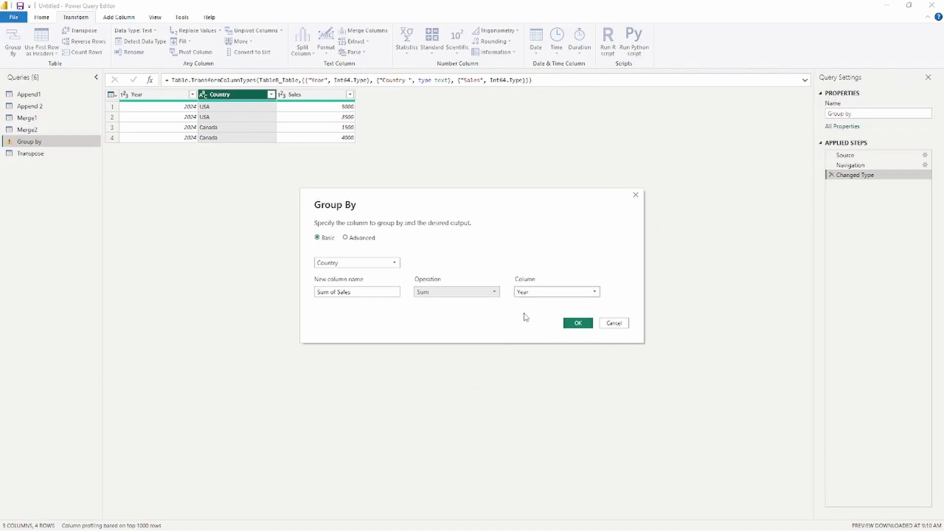
{"action": "left_click", "coordinate": [592, 294]}
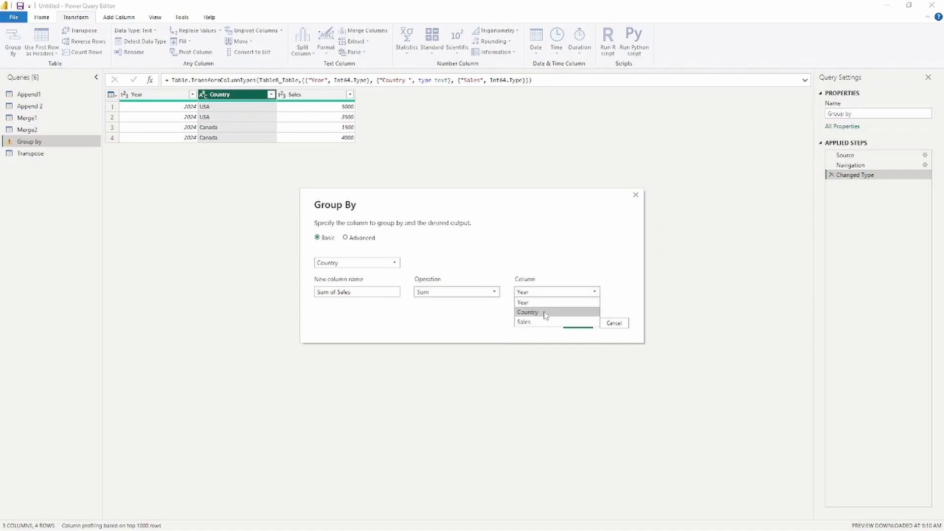
{"action": "left_click", "coordinate": [530, 323]}
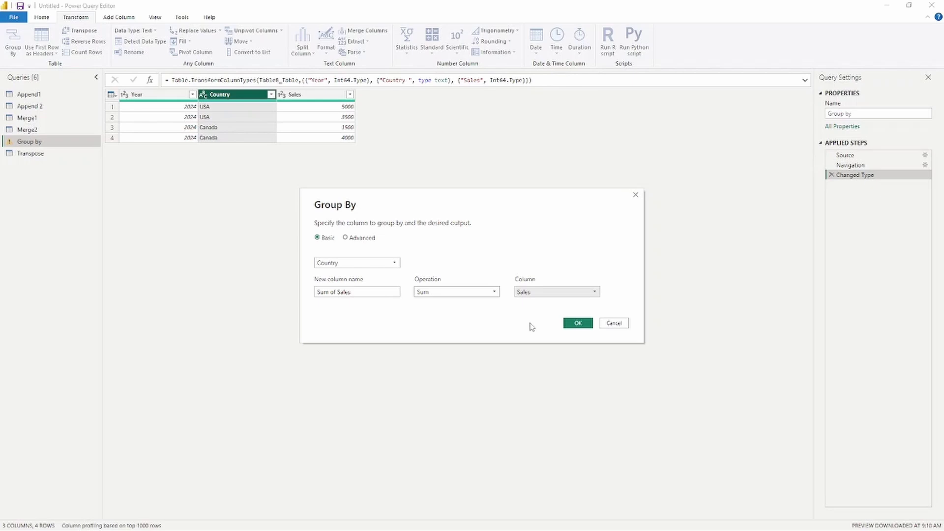
{"action": "left_click", "coordinate": [577, 326]}
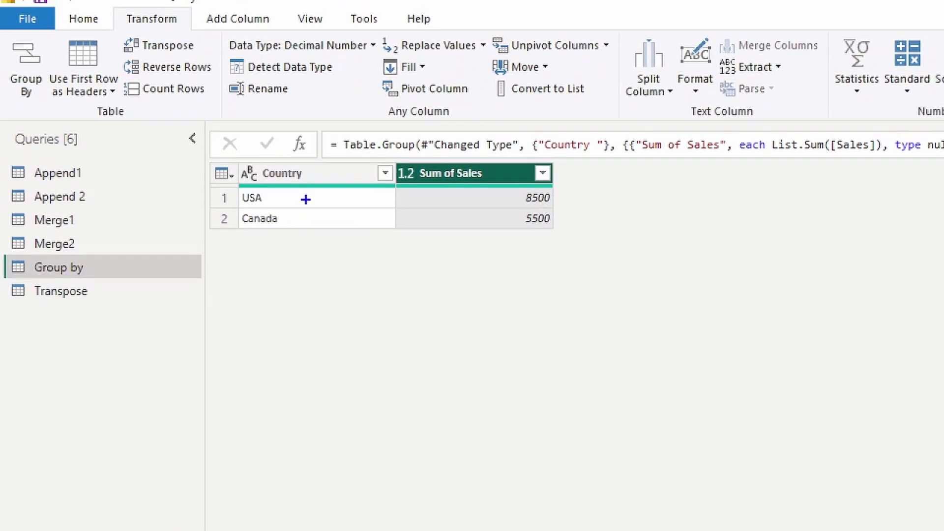
{"action": "mouse_move", "coordinate": [237, 186]}
{"action": "left_mouse_down"}
{"action": "mouse_move", "coordinate": [348, 228]}
{"action": "mouse_move", "coordinate": [565, 204]}
{"action": "mouse_move", "coordinate": [556, 205]}
{"action": "left_mouse_up"}
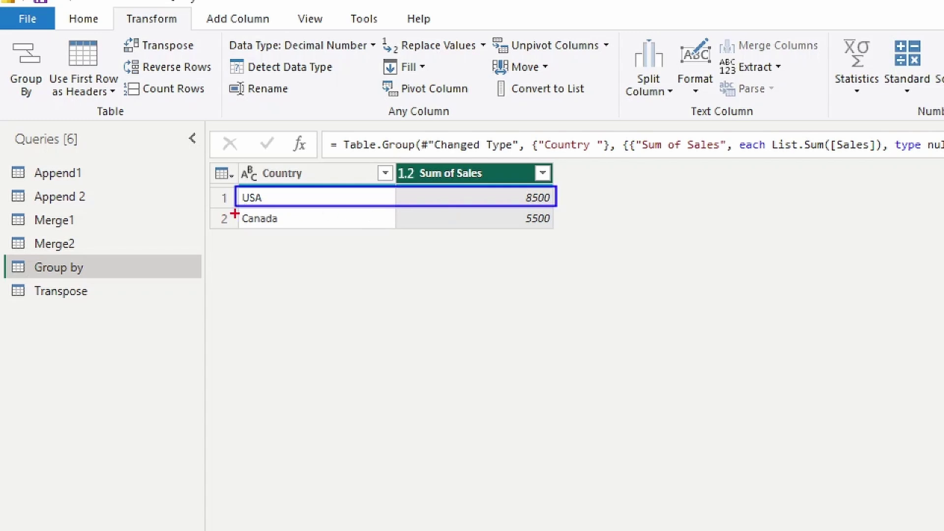
{"action": "mouse_move", "coordinate": [237, 210]}
{"action": "left_mouse_down"}
{"action": "mouse_move", "coordinate": [408, 232]}
{"action": "mouse_move", "coordinate": [555, 233]}
{"action": "left_mouse_up"}
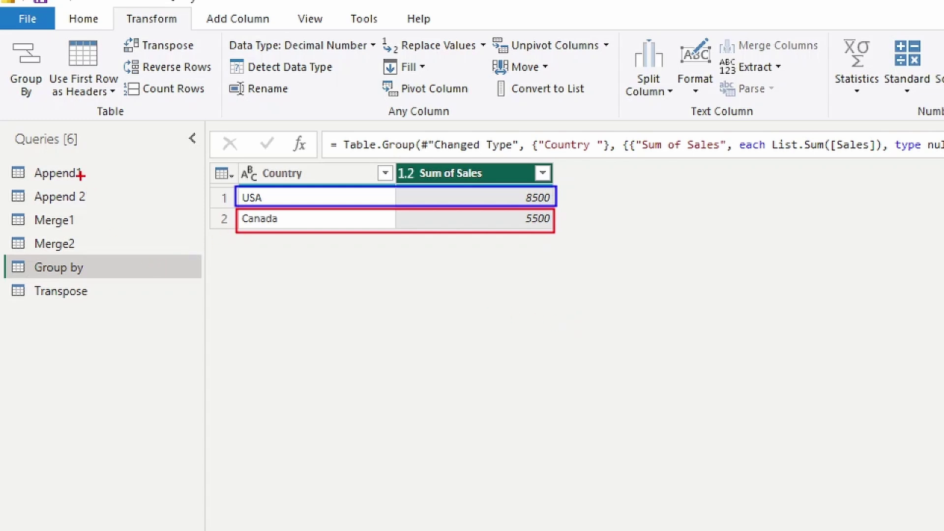
Open the Append1 query and the Append 2 query in turn, comparing their Carrier columns.
{"action": "left_click", "coordinate": [67, 178]}
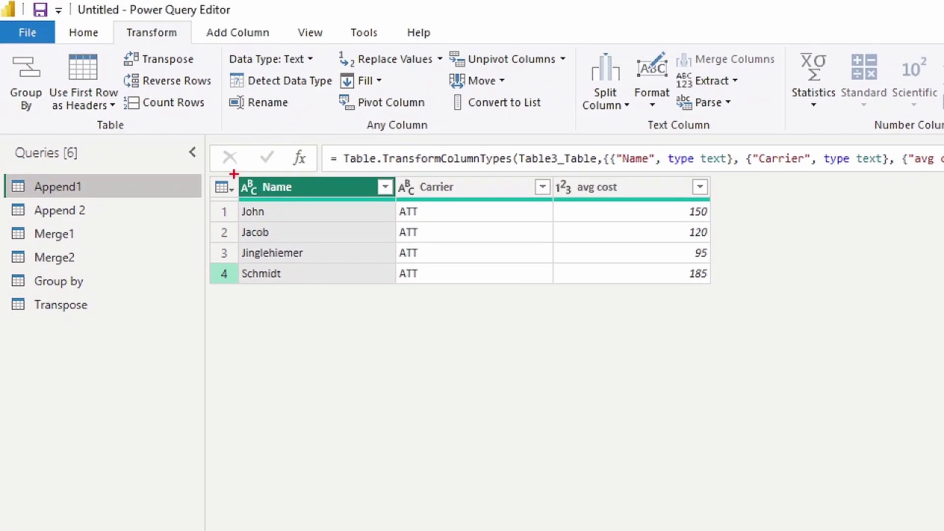
{"action": "left_click_drag", "start_coordinate": [234, 175], "coordinate": [348, 244]}
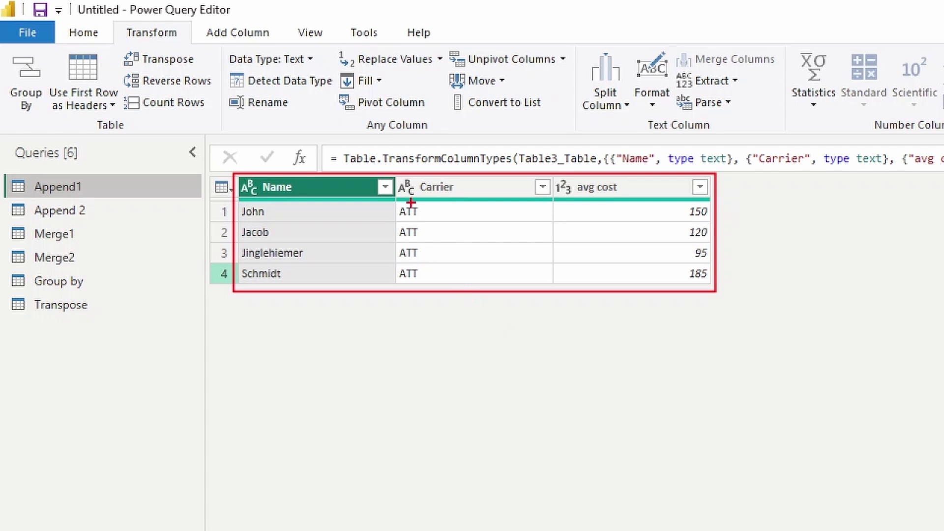
{"action": "mouse_move", "coordinate": [395, 173]}
{"action": "left_mouse_down"}
{"action": "mouse_move", "coordinate": [399, 199]}
{"action": "mouse_move", "coordinate": [551, 291]}
{"action": "left_mouse_up"}
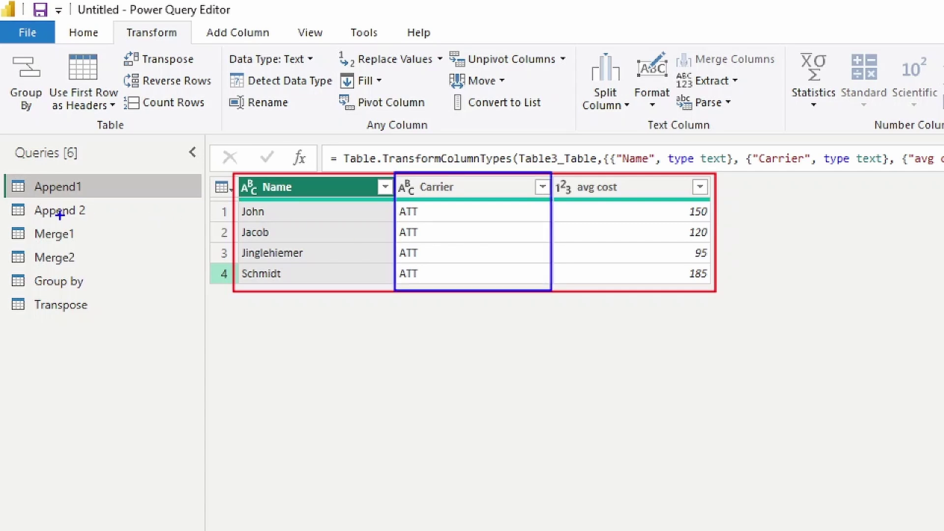
{"action": "left_click", "coordinate": [30, 106]}
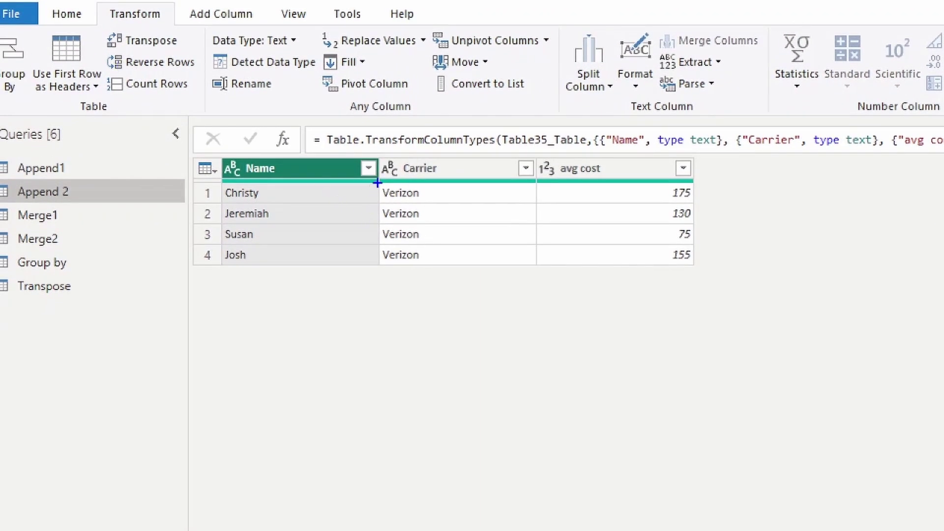
{"action": "mouse_move", "coordinate": [378, 183]}
{"action": "left_mouse_down"}
{"action": "mouse_move", "coordinate": [459, 258]}
{"action": "mouse_move", "coordinate": [539, 266]}
{"action": "left_mouse_up"}
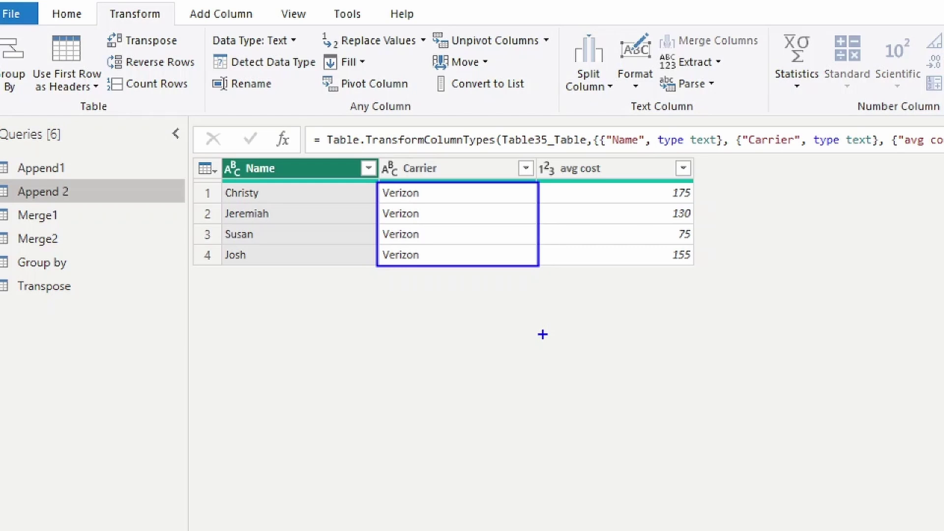
Append the Append1 table to the current Append 2 query as a two-table append.
{"action": "left_click", "coordinate": [66, 14]}
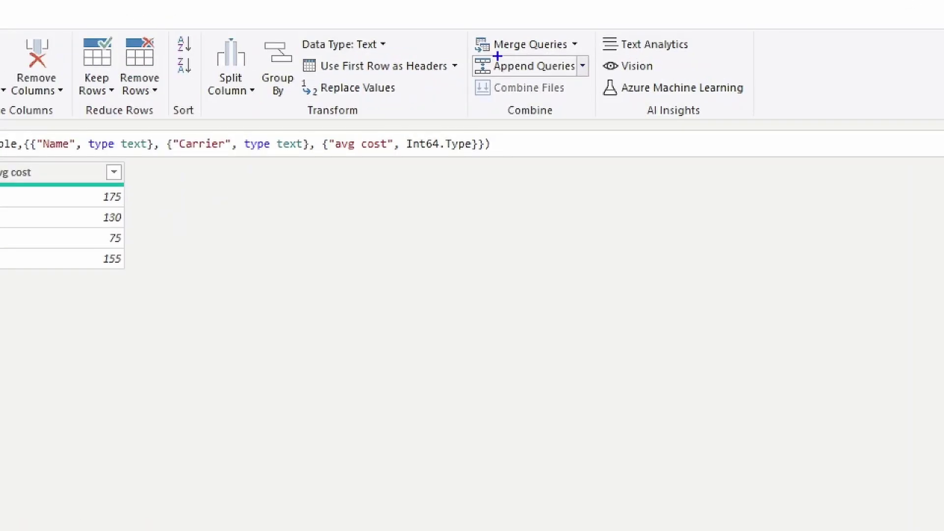
{"action": "left_click_drag", "start_coordinate": [471, 54], "coordinate": [594, 80]}
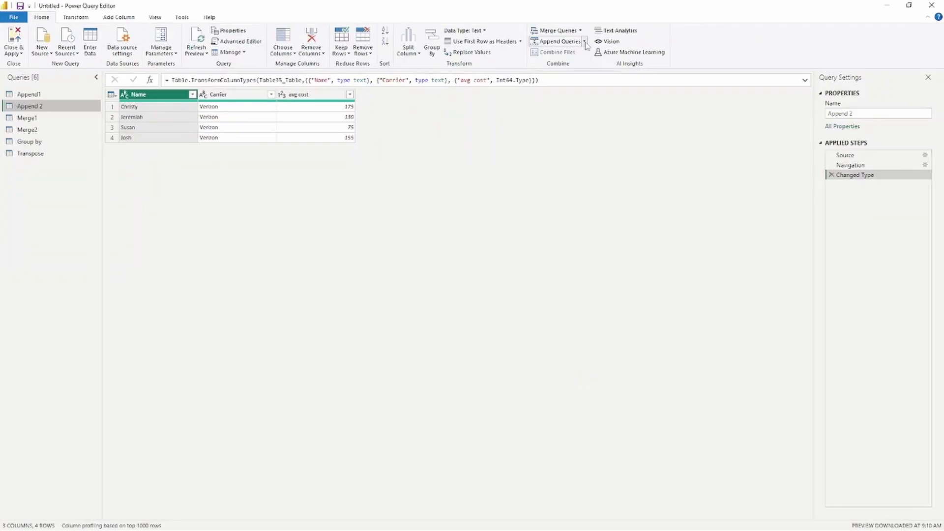
{"action": "left_click", "coordinate": [585, 42]}
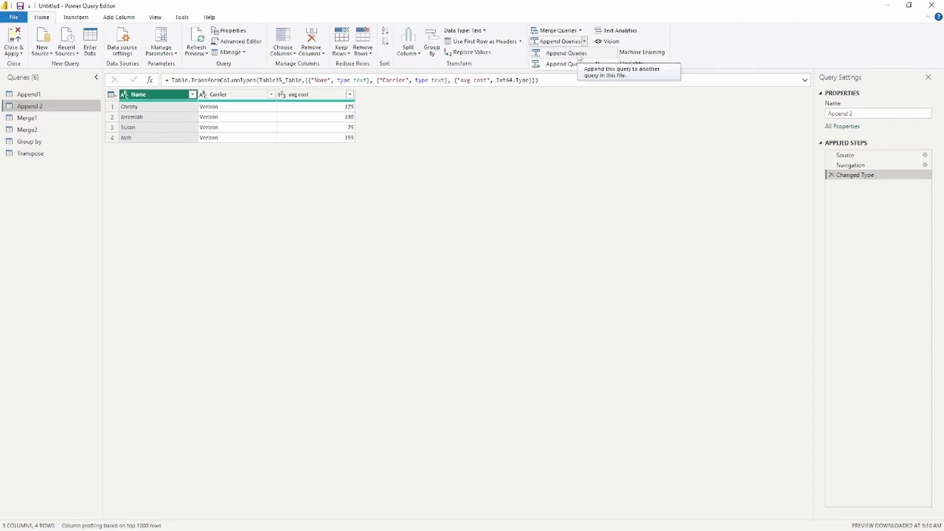
{"action": "left_click", "coordinate": [570, 54]}
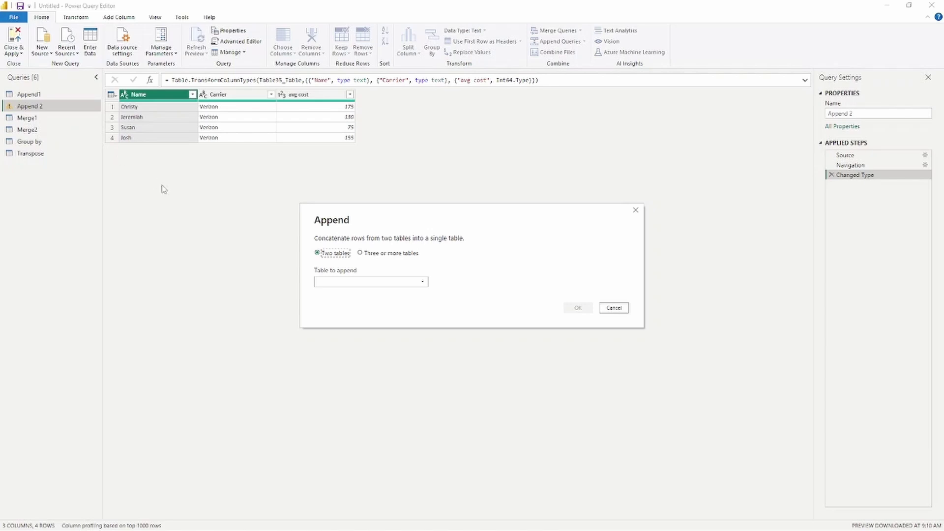
{"action": "left_click", "coordinate": [404, 283]}
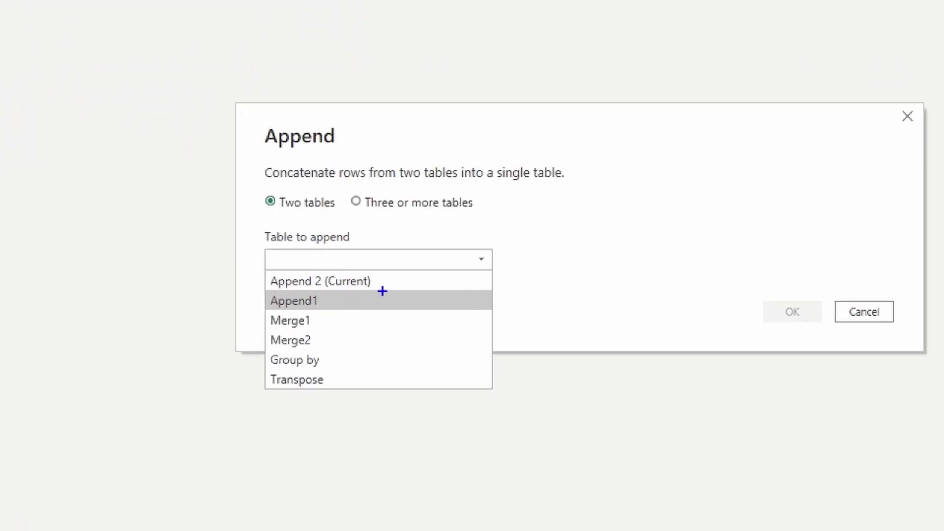
{"action": "left_click_drag", "start_coordinate": [374, 293], "coordinate": [397, 293]}
{"action": "left_click_drag", "start_coordinate": [327, 302], "coordinate": [353, 303]}
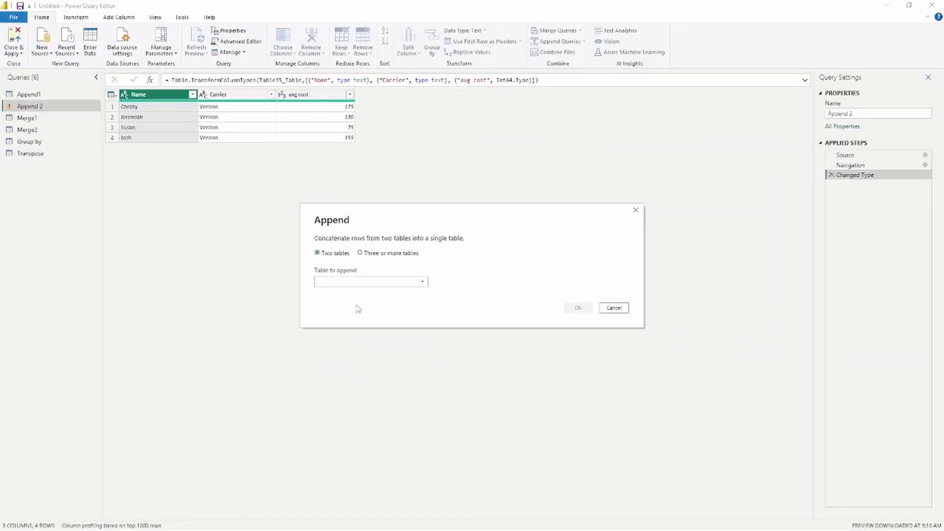
{"action": "left_click", "coordinate": [381, 261]}
{"action": "left_click", "coordinate": [345, 303]}
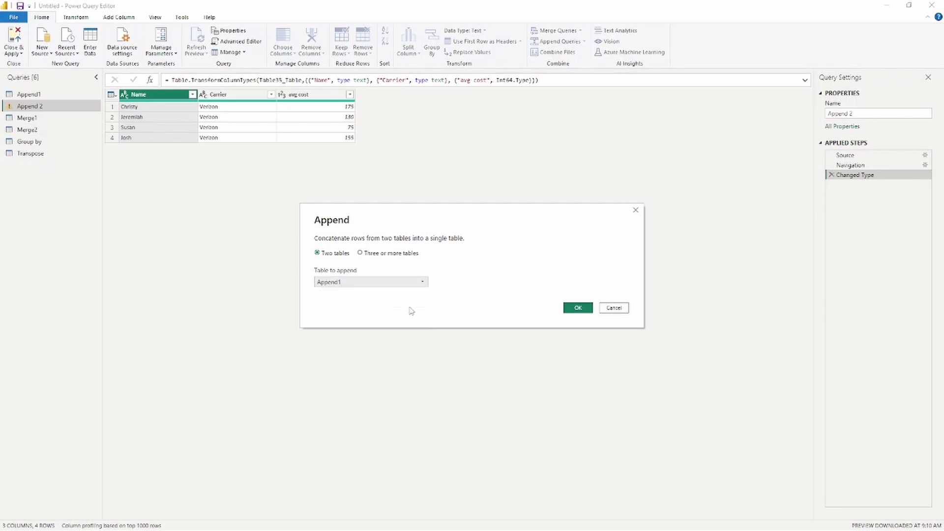
{"action": "left_click", "coordinate": [578, 309]}
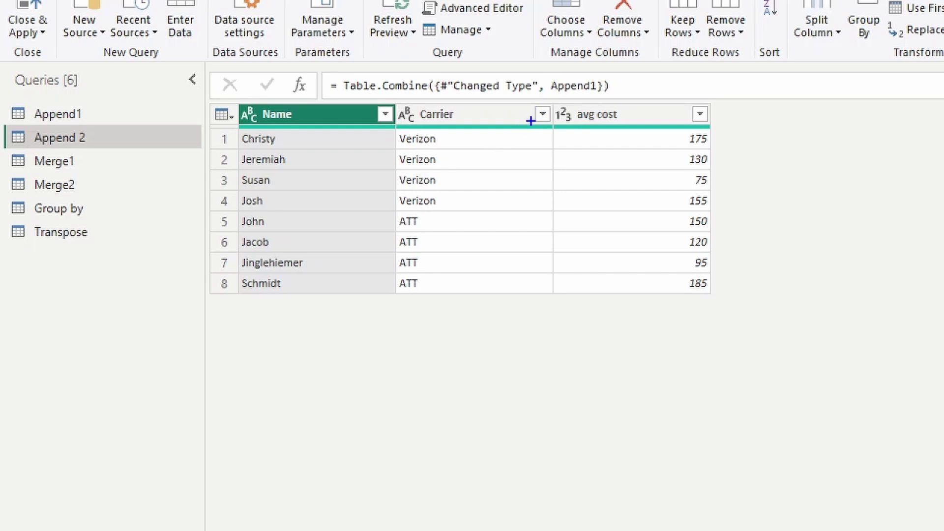
{"action": "left_click_drag", "start_coordinate": [530, 121], "coordinate": [485, 166]}
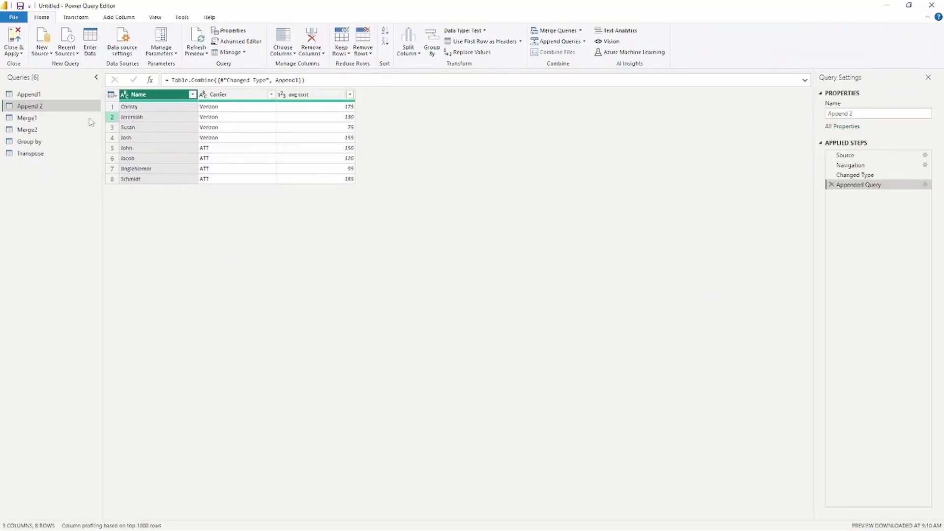
Open the Merge1 query and the Merge2 query in turn to compare their columns.
{"action": "left_click", "coordinate": [40, 121]}
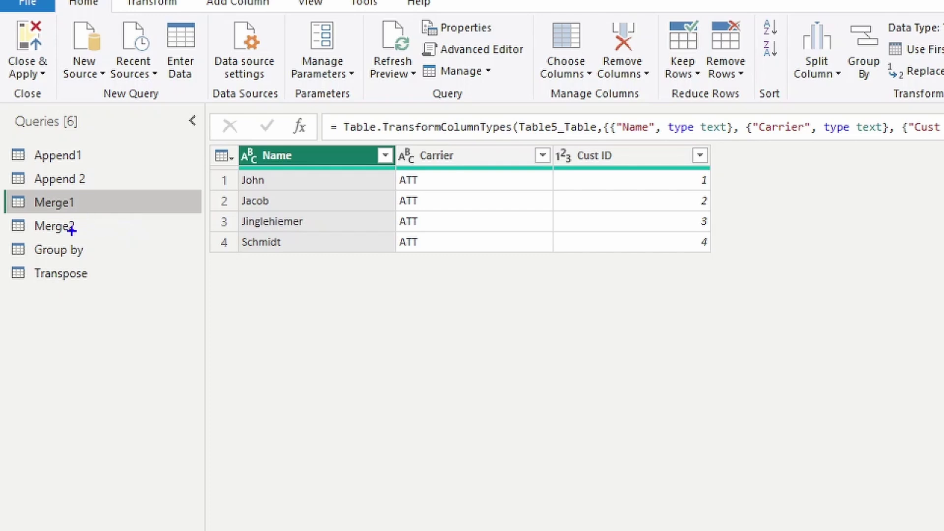
{"action": "left_click", "coordinate": [56, 227]}
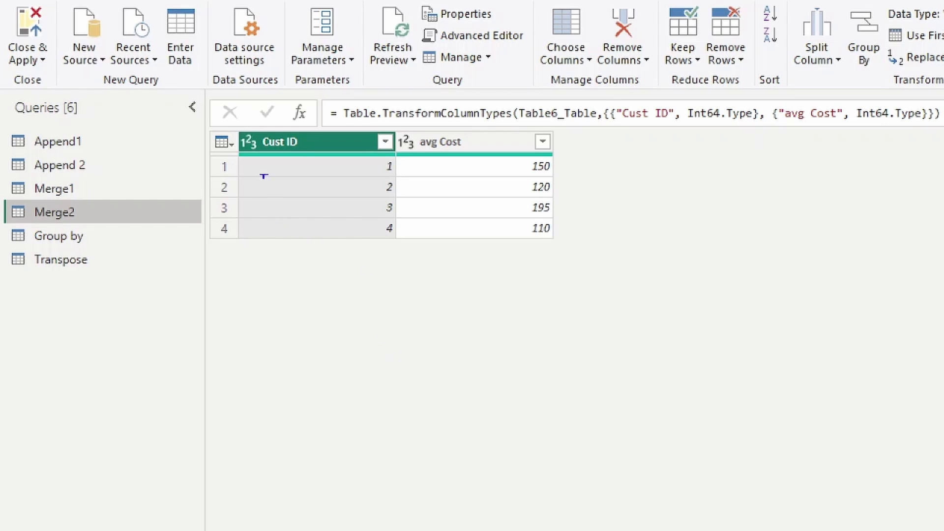
Mark the Cust ID column of Merge2 with a box and an arrow labelled "key", and clear the annotation.
{"action": "mouse_move", "coordinate": [237, 130]}
{"action": "left_mouse_down"}
{"action": "mouse_move", "coordinate": [358, 230]}
{"action": "mouse_move", "coordinate": [397, 244]}
{"action": "mouse_move", "coordinate": [360, 267]}
{"action": "mouse_move", "coordinate": [382, 312]}
{"action": "mouse_move", "coordinate": [407, 330]}
{"action": "left_mouse_up"}
{"action": "type", "text": "key"}
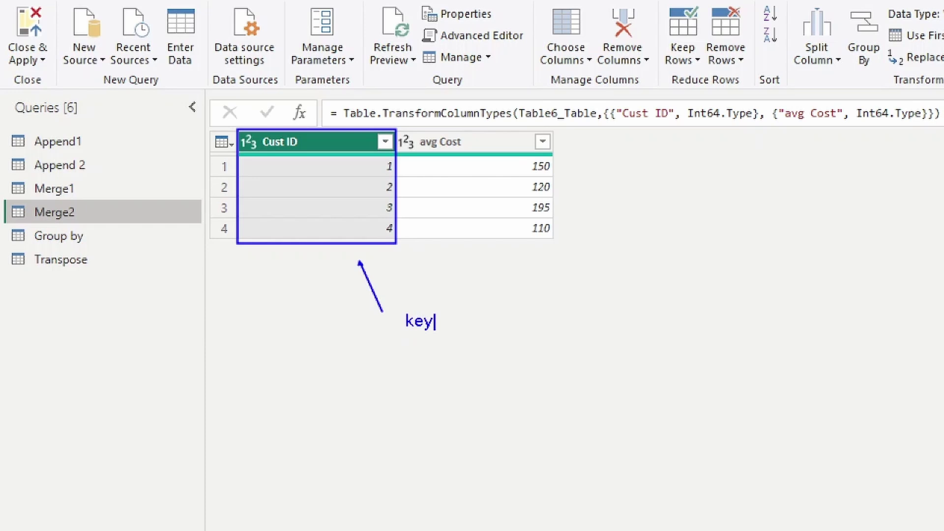
{"action": "key", "text": "Escape"}
Start merging queries from the Merge1 query and choose Merge2 as the second table.
{"action": "left_click", "coordinate": [86, 192]}
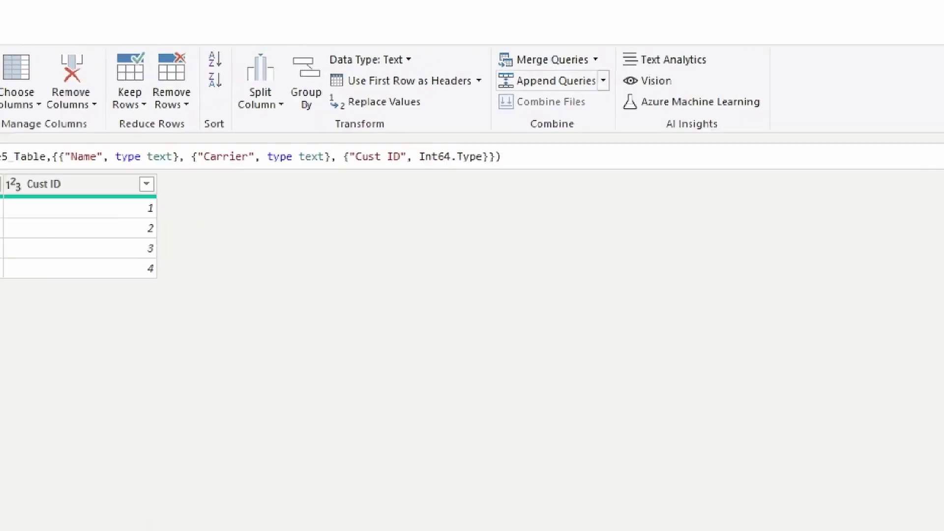
{"action": "left_click_drag", "start_coordinate": [488, 41], "coordinate": [605, 68]}
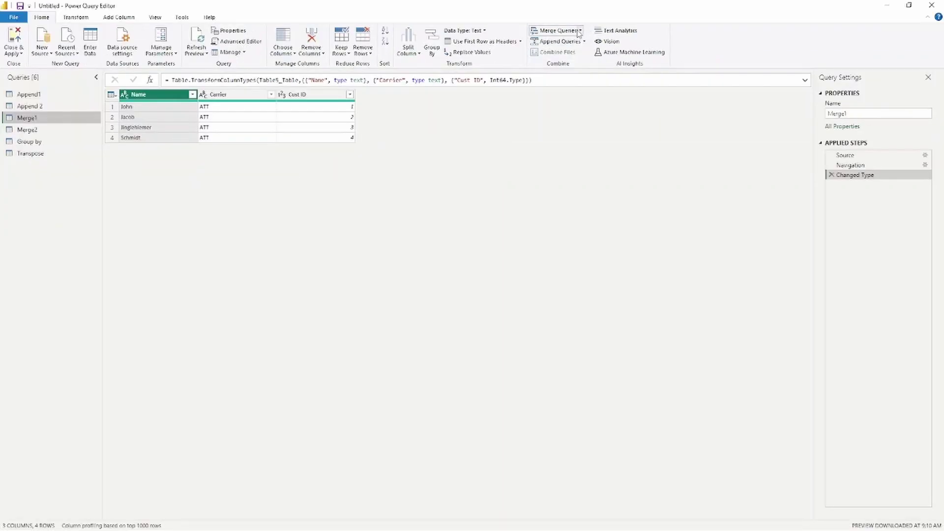
{"action": "left_click", "coordinate": [560, 31]}
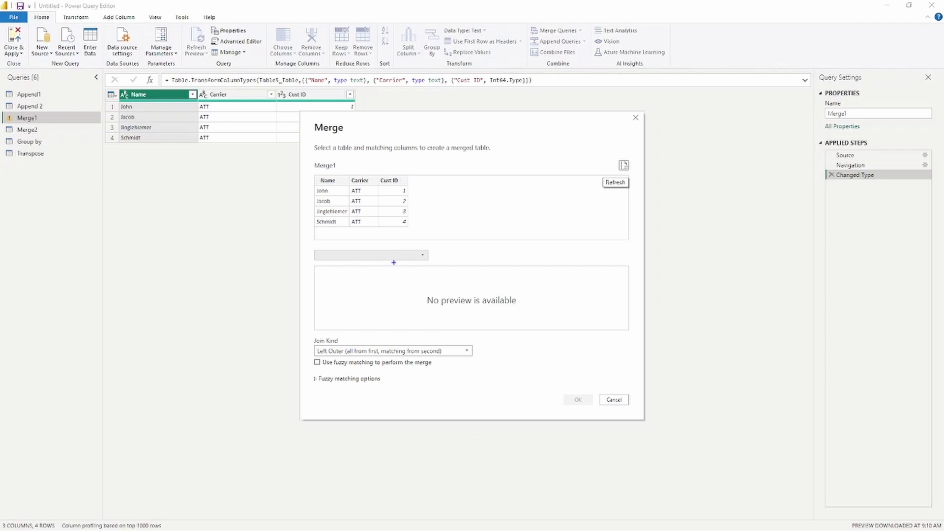
{"action": "left_click_drag", "start_coordinate": [393, 262], "coordinate": [402, 291]}
{"action": "left_click", "coordinate": [421, 256]}
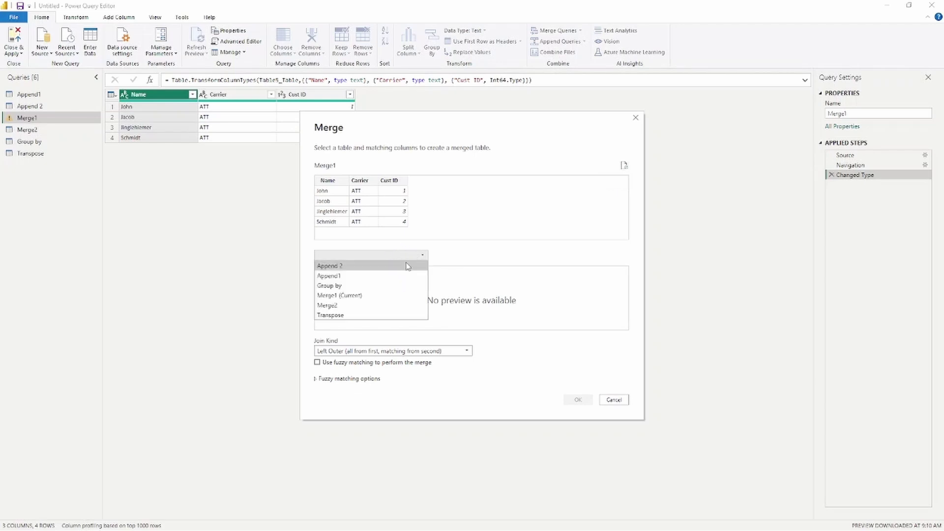
{"action": "left_click", "coordinate": [362, 306]}
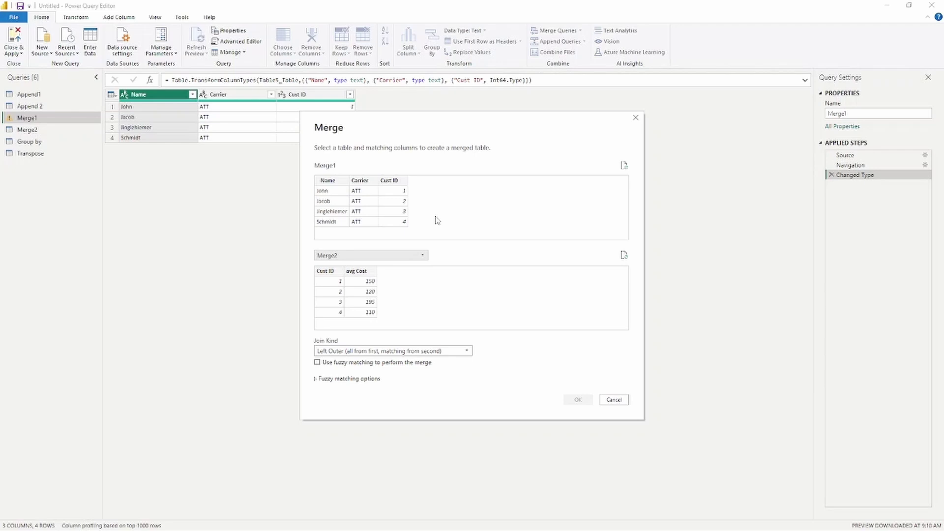
Match the two tables on their Cust ID columns and apply the merge with the Left Outer join kind.
{"action": "left_click", "coordinate": [396, 184]}
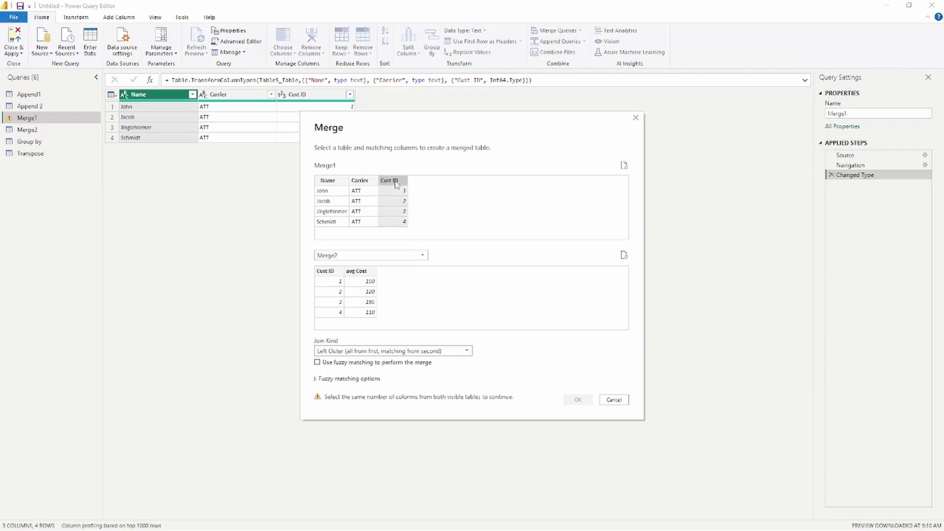
{"action": "left_click", "coordinate": [328, 277]}
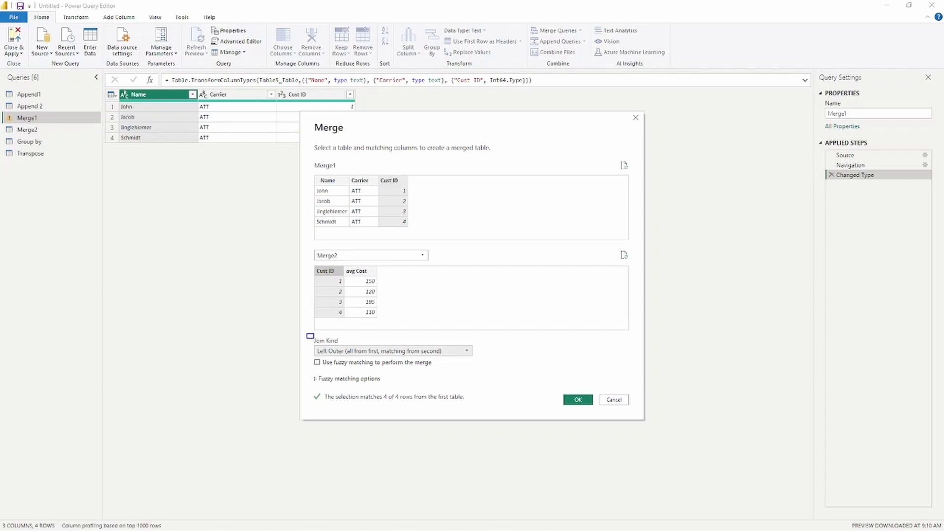
{"action": "mouse_move", "coordinate": [307, 334]}
{"action": "left_mouse_down"}
{"action": "mouse_move", "coordinate": [439, 365]}
{"action": "mouse_move", "coordinate": [517, 351]}
{"action": "left_mouse_up"}
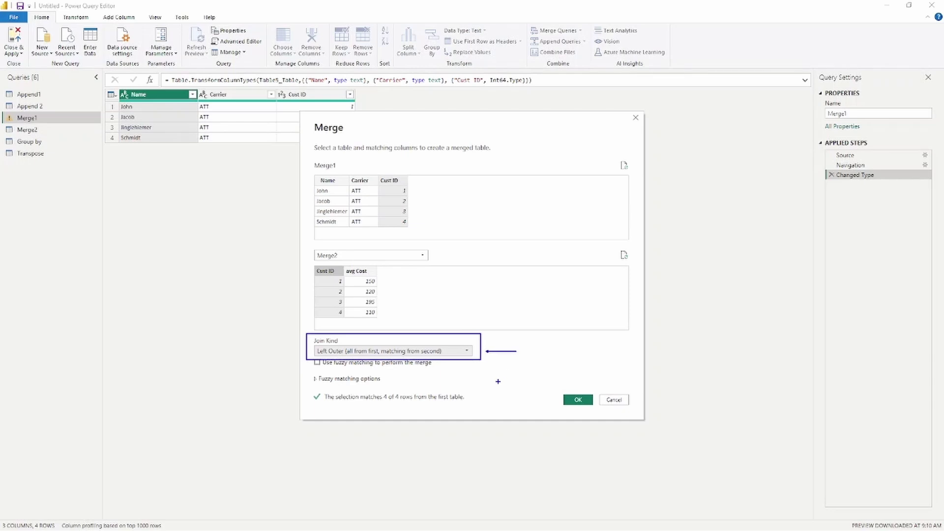
{"action": "left_click", "coordinate": [577, 400]}
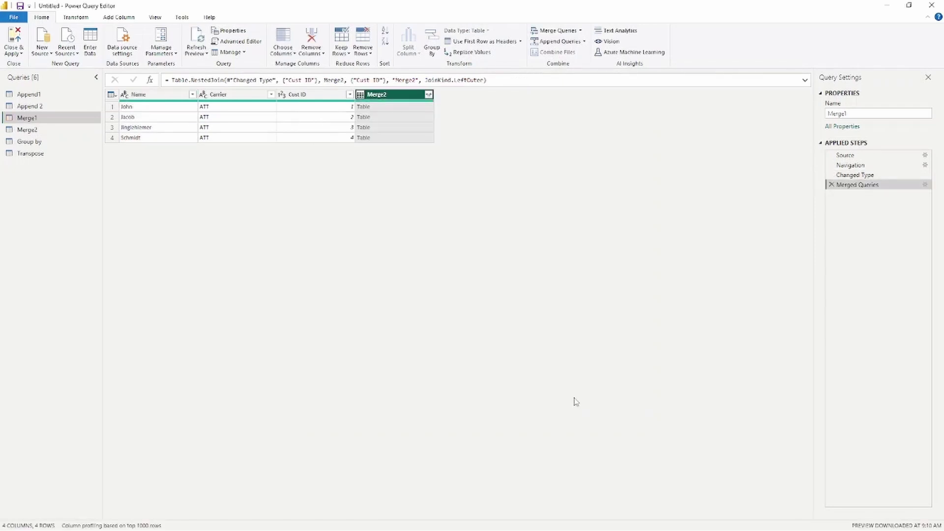
Preview the nested Merge2 table in the first row and point out its avg Cost value.
{"action": "left_click", "coordinate": [407, 108]}
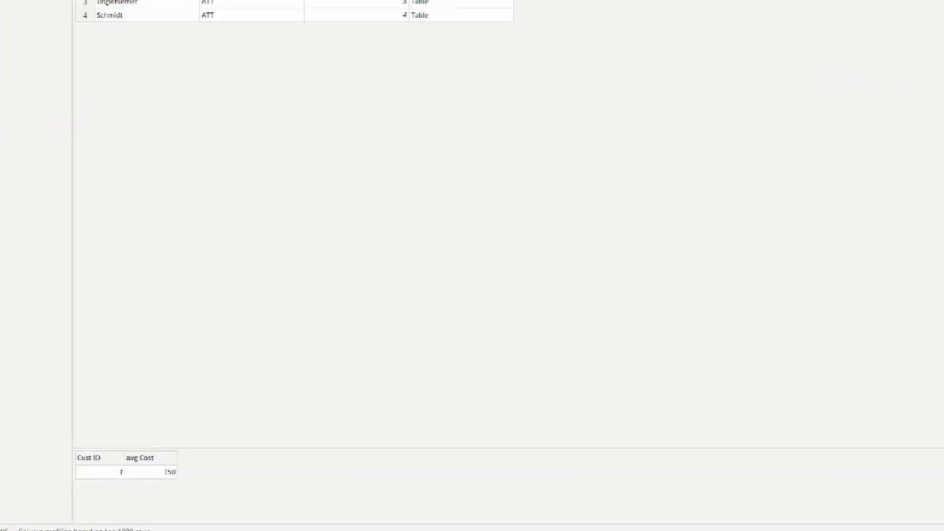
{"action": "left_click_drag", "start_coordinate": [167, 419], "coordinate": [277, 314]}
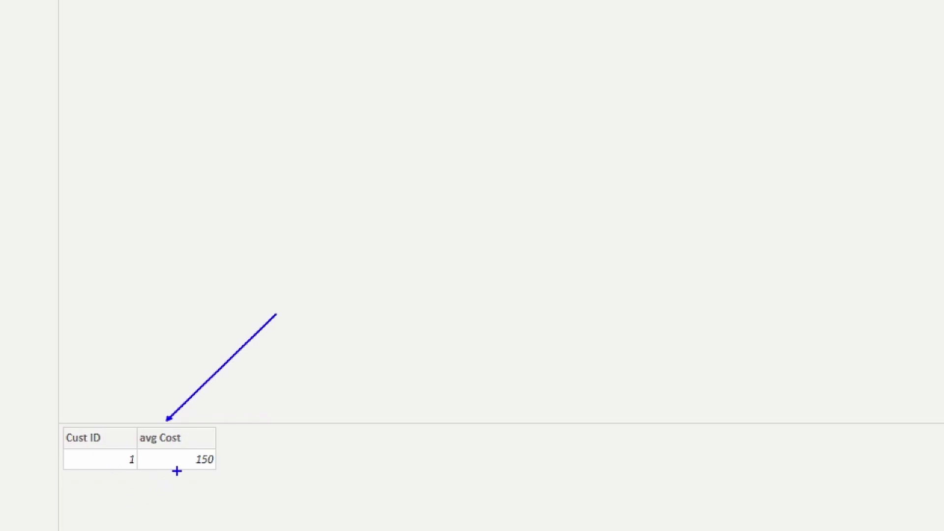
{"action": "key", "text": "Escape"}
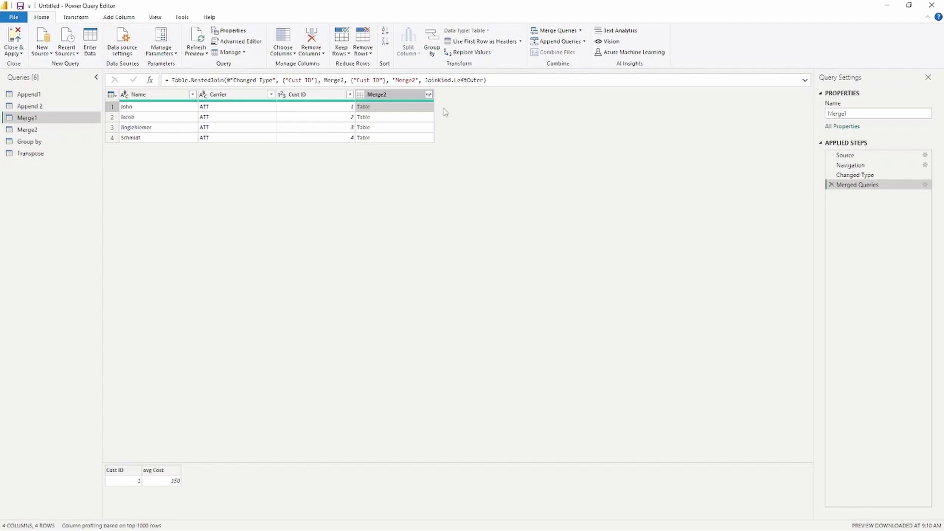
Expand the Merge2 column to only avg Cost, without using the original column name as prefix.
{"action": "left_click", "coordinate": [429, 94]}
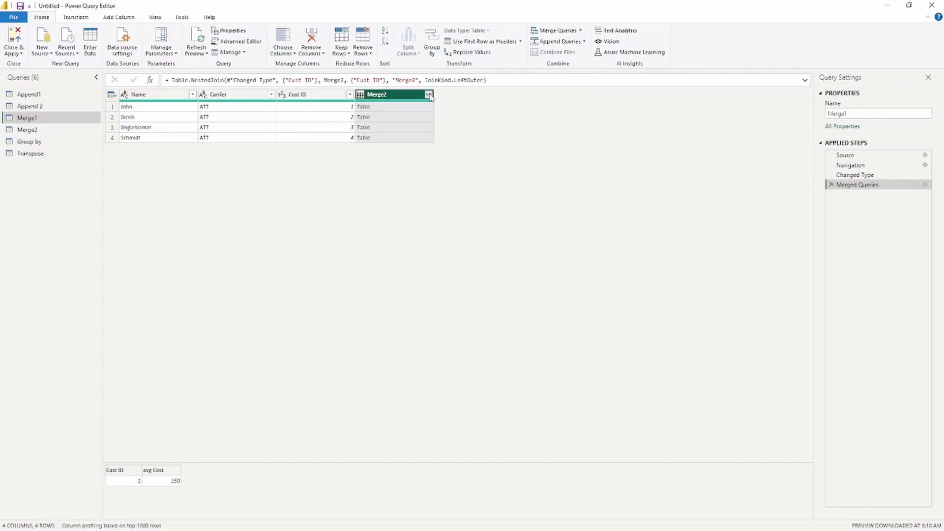
{"action": "left_click", "coordinate": [285, 134]}
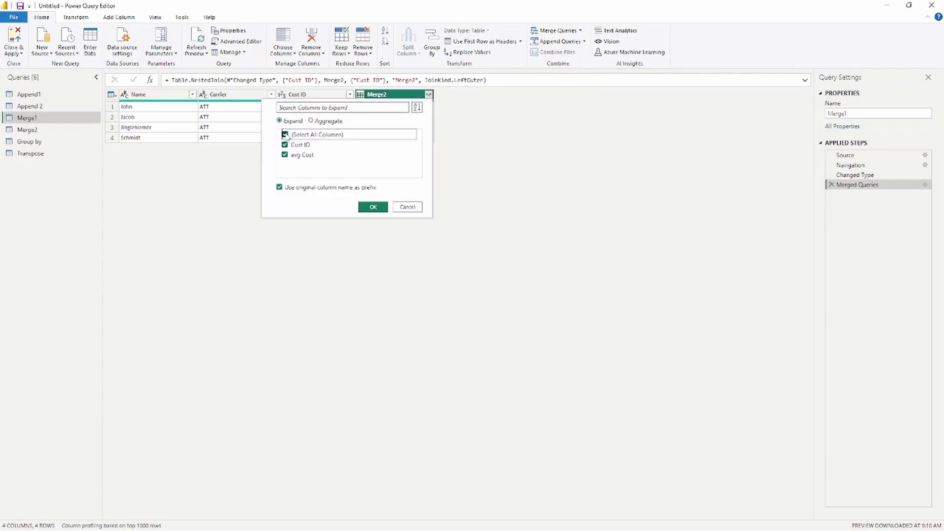
{"action": "left_click", "coordinate": [284, 155]}
{"action": "left_click", "coordinate": [280, 188]}
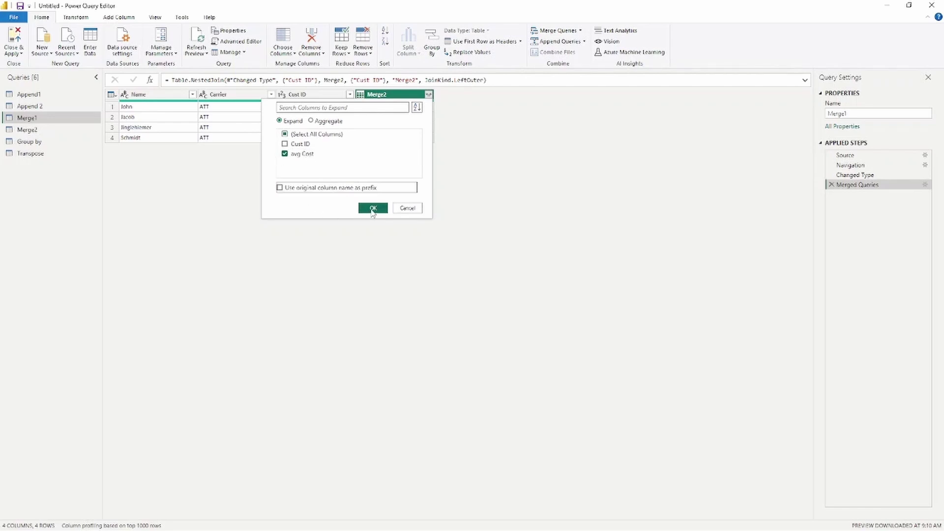
{"action": "left_click", "coordinate": [372, 208]}
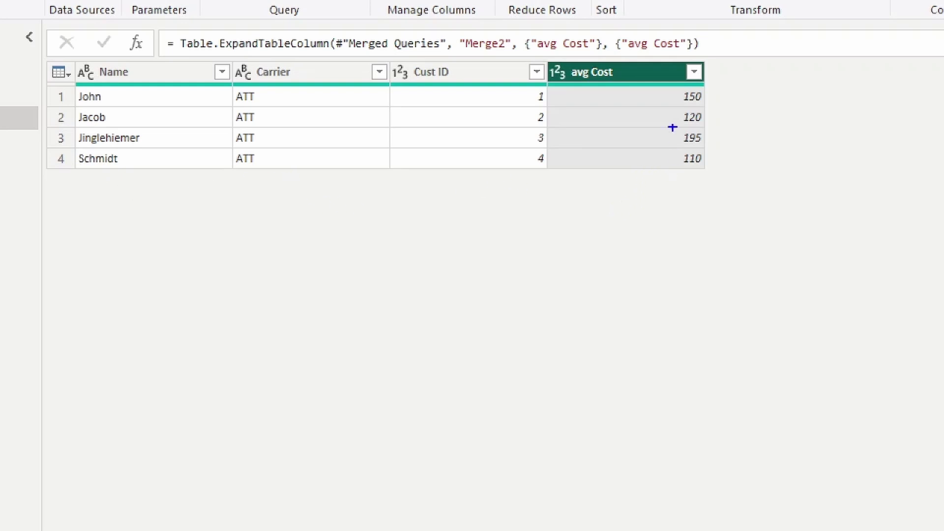
Highlight the expanded avg Cost values and the Cust ID key column, and clear the annotations.
{"action": "left_click_drag", "start_coordinate": [664, 85], "coordinate": [721, 178]}
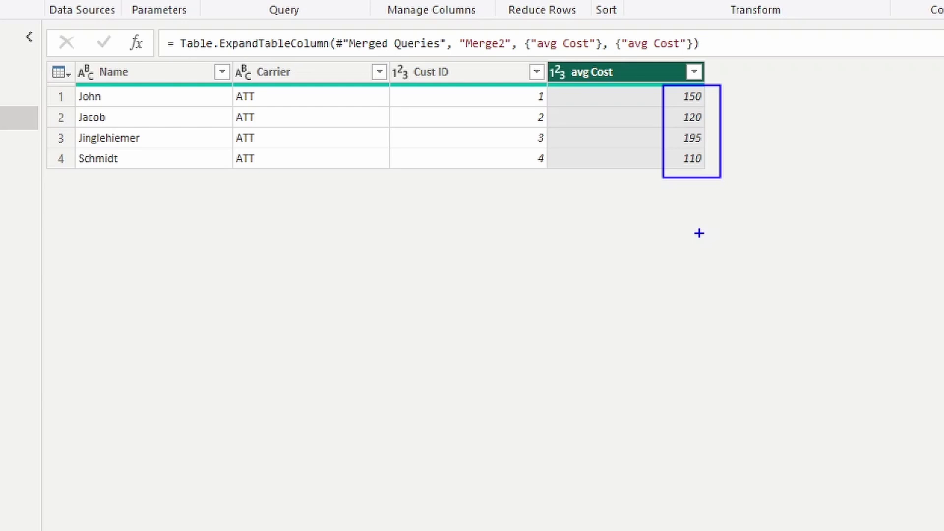
{"action": "left_click_drag", "start_coordinate": [389, 55], "coordinate": [470, 133]}
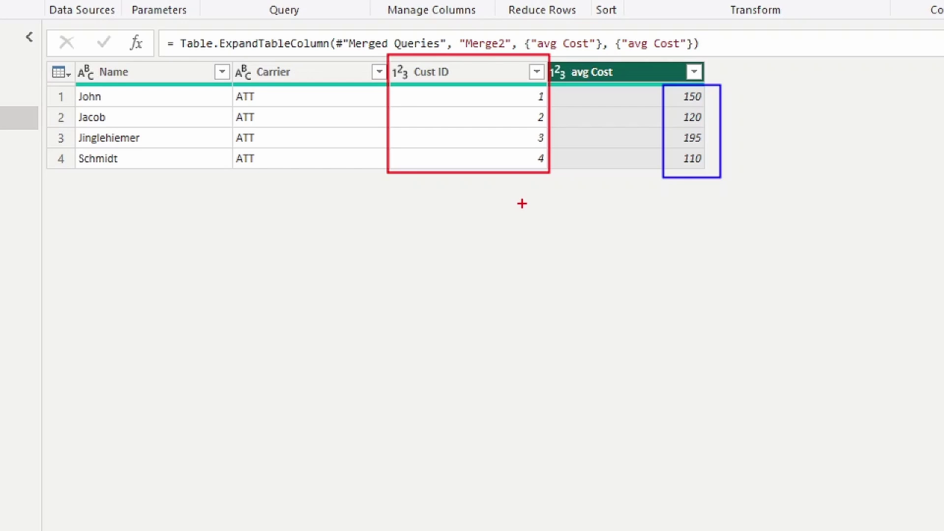
{"action": "key", "text": "Escape"}
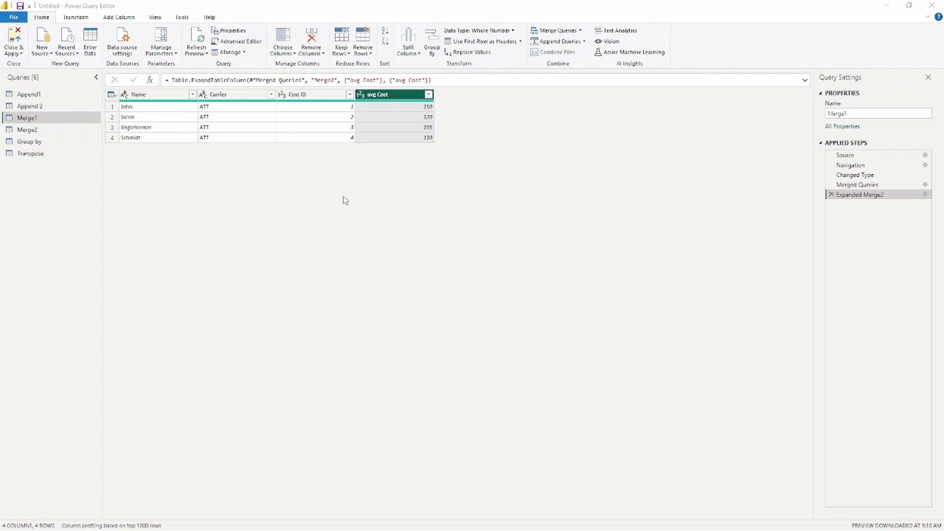
Switch to the practice question document, point an arrow at answer D, and box the Customer and Address column lists.
{"action": "key", "text": "alt+Tab"}
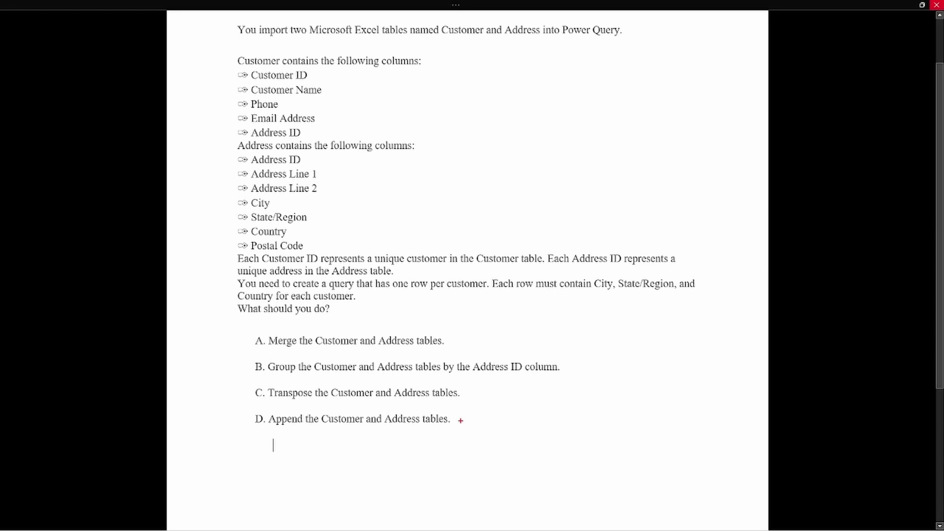
{"action": "left_click_drag", "start_coordinate": [456, 420], "coordinate": [535, 422]}
{"action": "left_click_drag", "start_coordinate": [231, 66], "coordinate": [326, 137]}
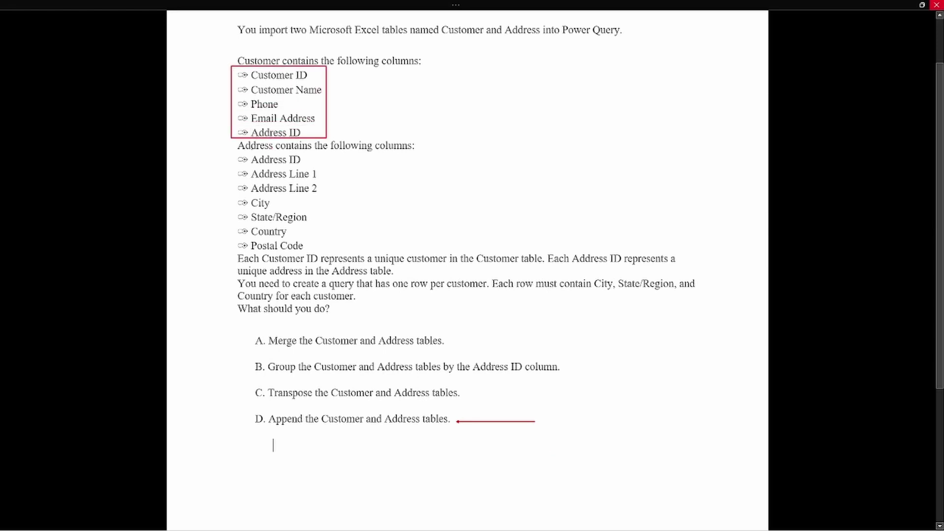
{"action": "left_click_drag", "start_coordinate": [234, 154], "coordinate": [328, 254]}
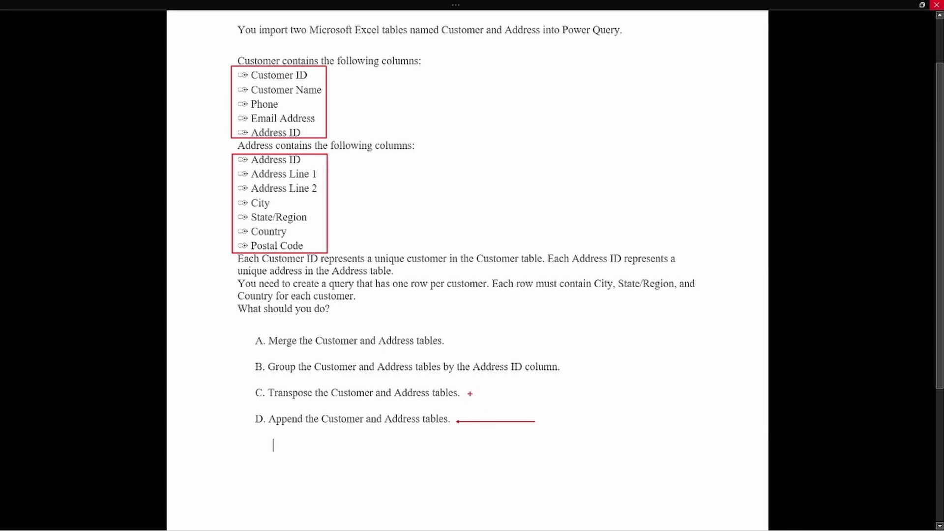
Point arrows at answers C and B, and box "one row per customer", "City, State/Region" and "Country" in the question.
{"action": "left_click_drag", "start_coordinate": [470, 393], "coordinate": [561, 394]}
{"action": "left_click_drag", "start_coordinate": [389, 279], "coordinate": [490, 294]}
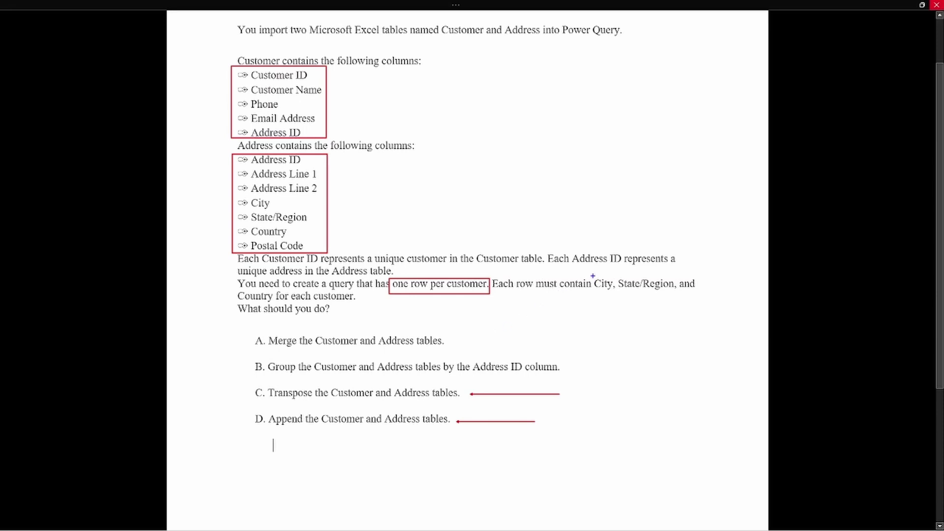
{"action": "left_click_drag", "start_coordinate": [593, 276], "coordinate": [679, 293]}
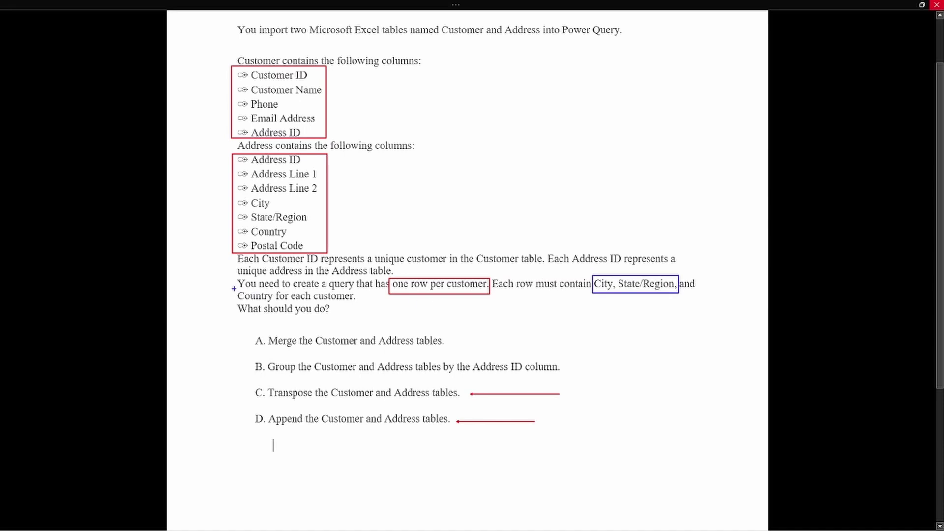
{"action": "left_click_drag", "start_coordinate": [234, 290], "coordinate": [274, 305]}
{"action": "left_click_drag", "start_coordinate": [572, 368], "coordinate": [633, 367]}
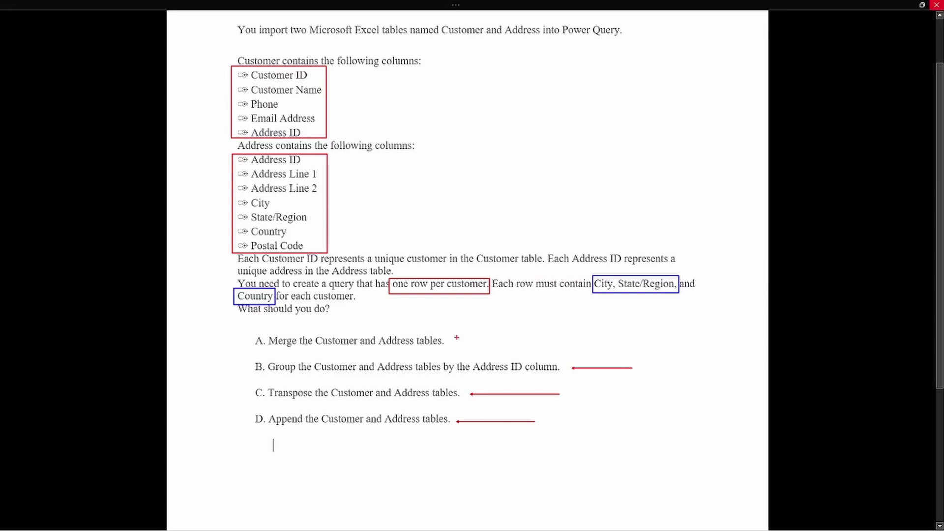
Mark Address ID in both lists and the City, State/Region and Country columns, and box answer A after pointing to it.
{"action": "left_click_drag", "start_coordinate": [457, 340], "coordinate": [524, 339]}
{"action": "left_click_drag", "start_coordinate": [230, 125], "coordinate": [326, 137]}
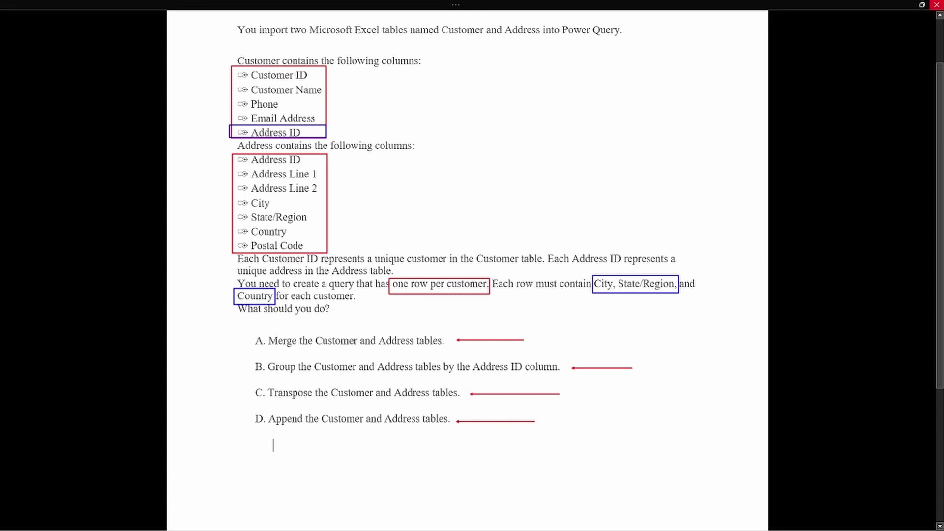
{"action": "left_click_drag", "start_coordinate": [232, 153], "coordinate": [343, 167]}
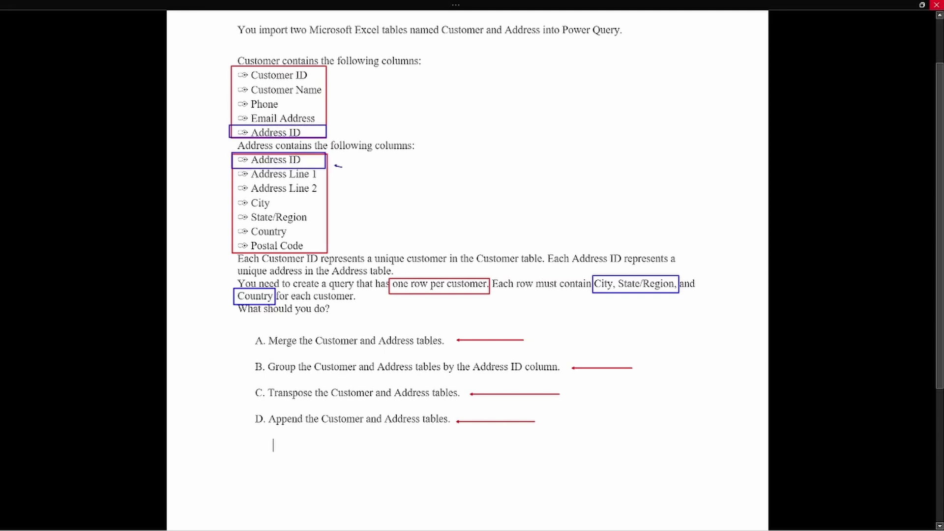
{"action": "left_click_drag", "start_coordinate": [331, 129], "coordinate": [365, 124]}
{"action": "mouse_move", "coordinate": [278, 202]}
{"action": "left_mouse_down"}
{"action": "mouse_move", "coordinate": [320, 216]}
{"action": "mouse_move", "coordinate": [304, 230]}
{"action": "left_mouse_up"}
{"action": "mouse_move", "coordinate": [244, 327]}
{"action": "left_mouse_down"}
{"action": "mouse_move", "coordinate": [353, 353]}
{"action": "mouse_move", "coordinate": [449, 354]}
{"action": "left_mouse_up"}
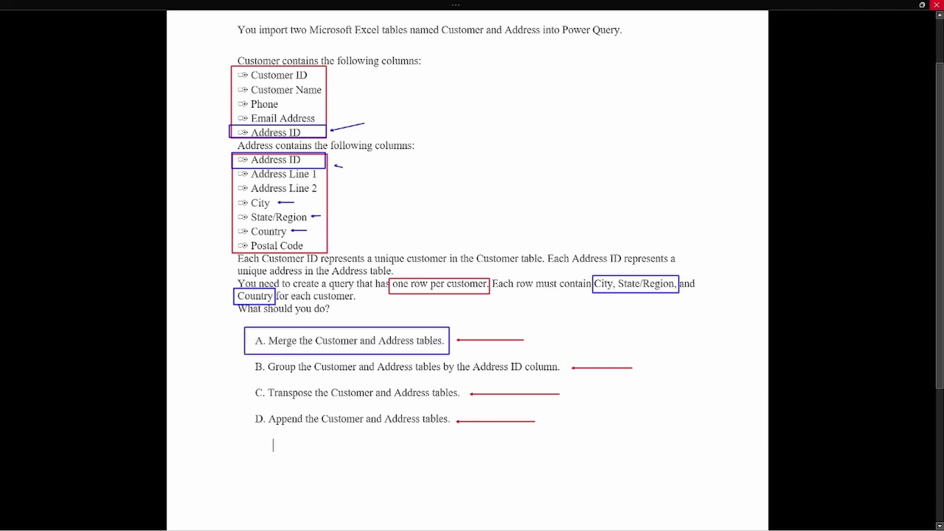